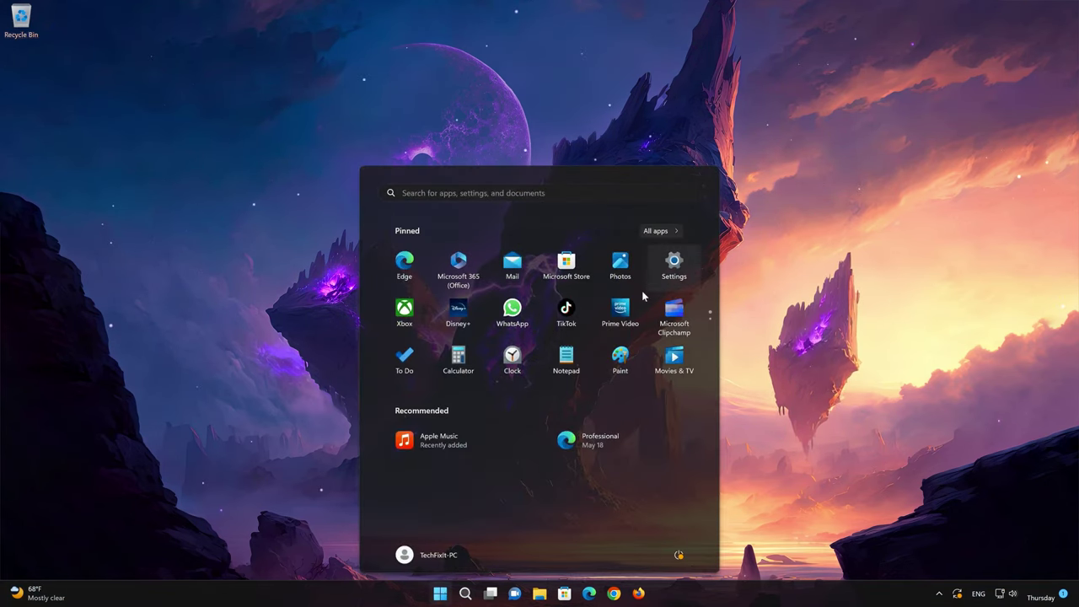
- Locate Apple Music Preview in Settings' Installed apps list (53 apps) and show its options menu
click(690, 268)
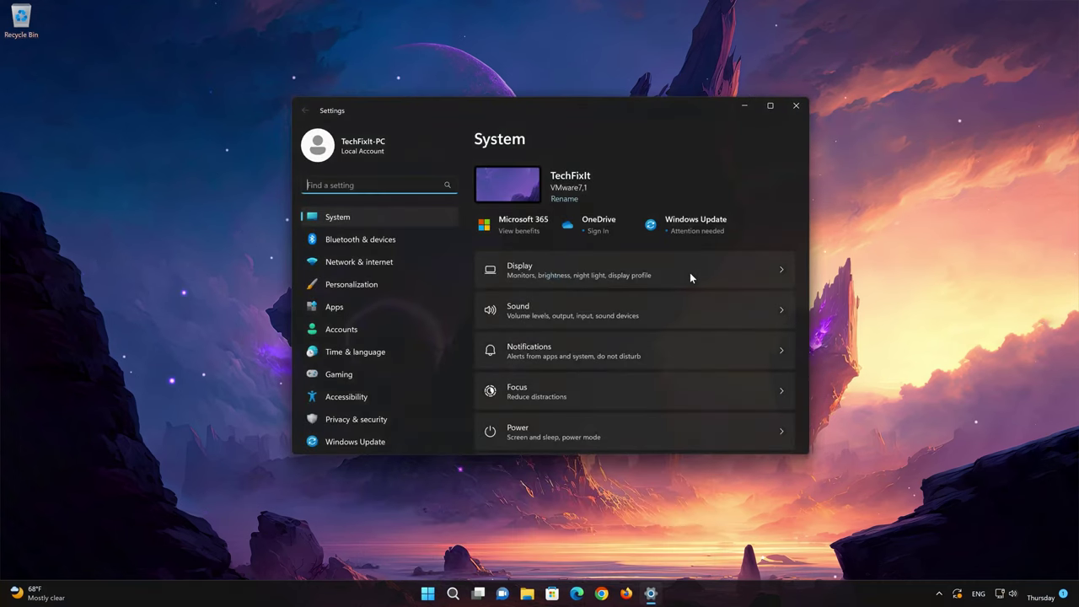
click(344, 306)
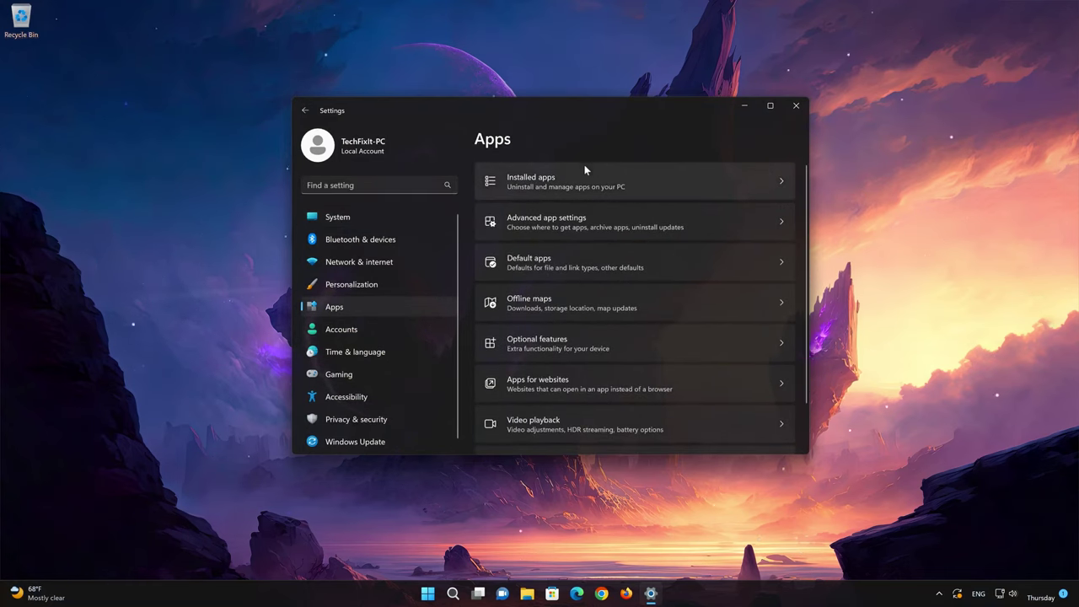
click(544, 184)
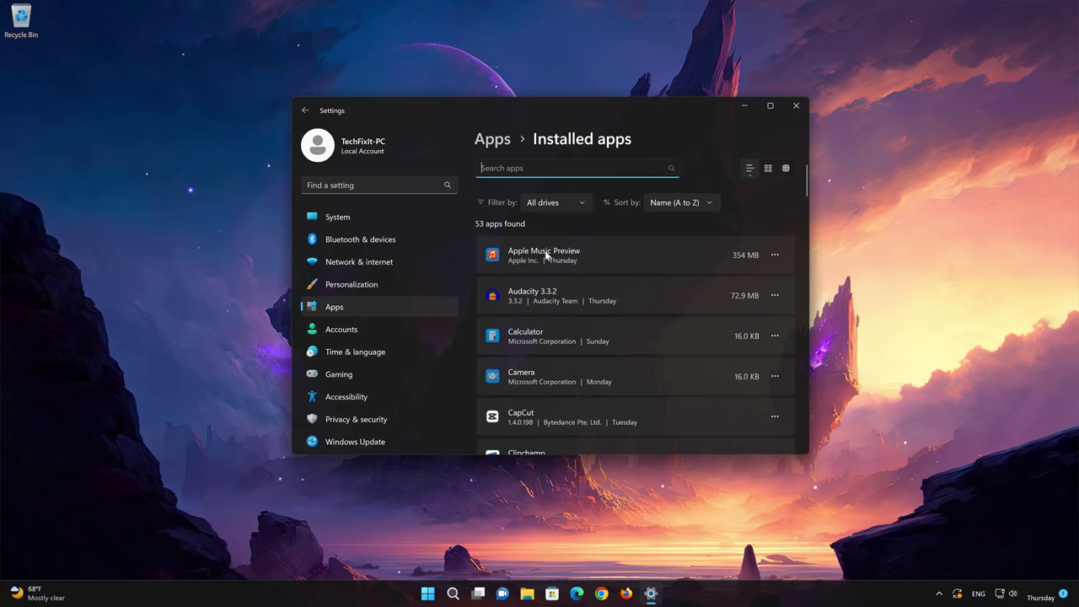
click(775, 255)
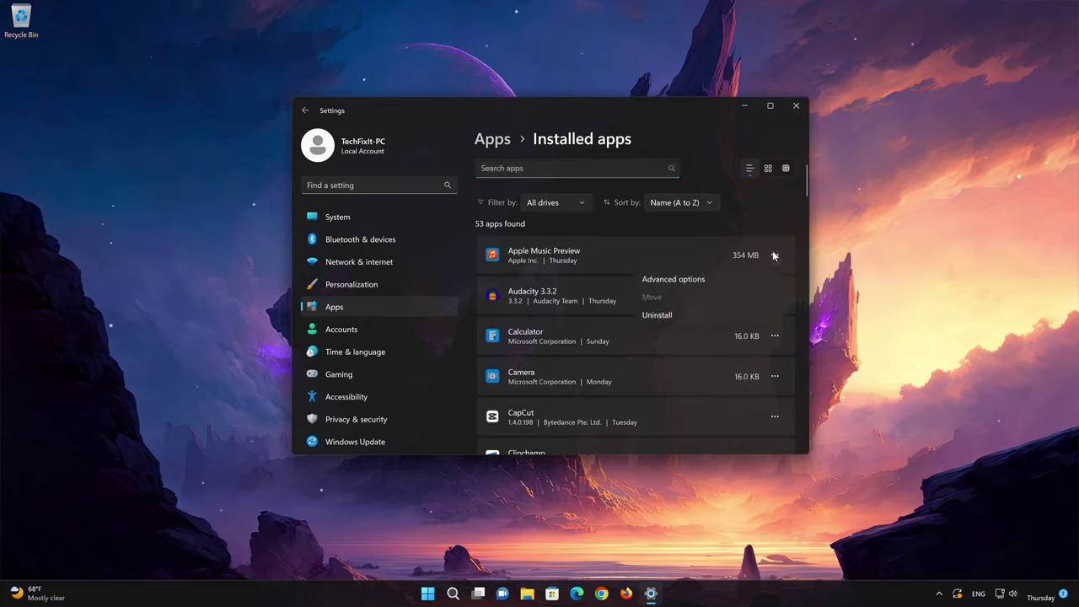
- Repair Apple Music Preview from its Advanced options, then reset it to clear its app data
click(681, 280)
scroll(687, 276, down, 5)
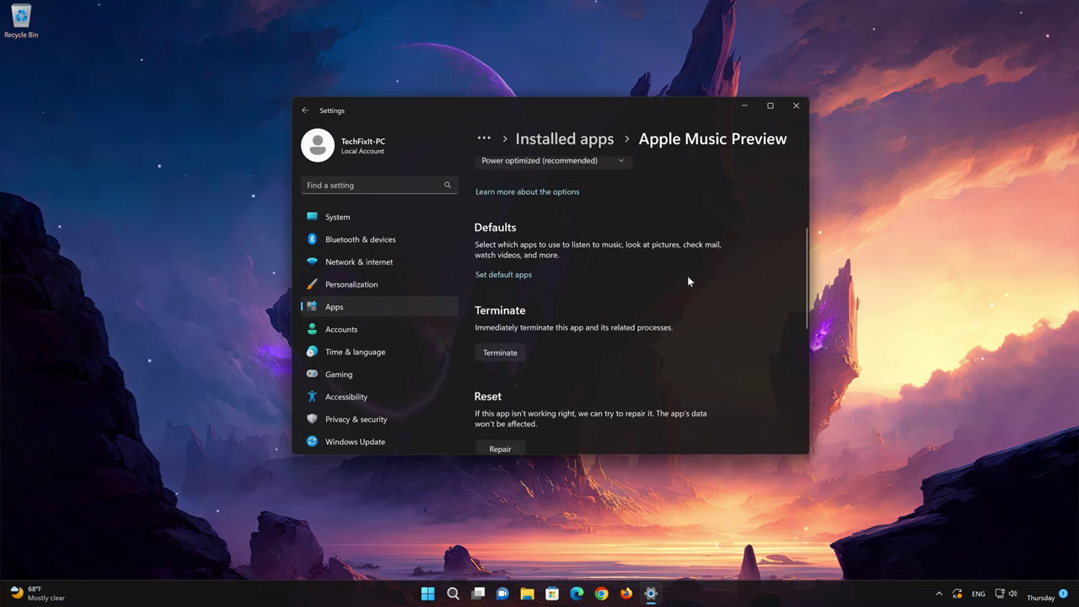
scroll(687, 276, down, 2)
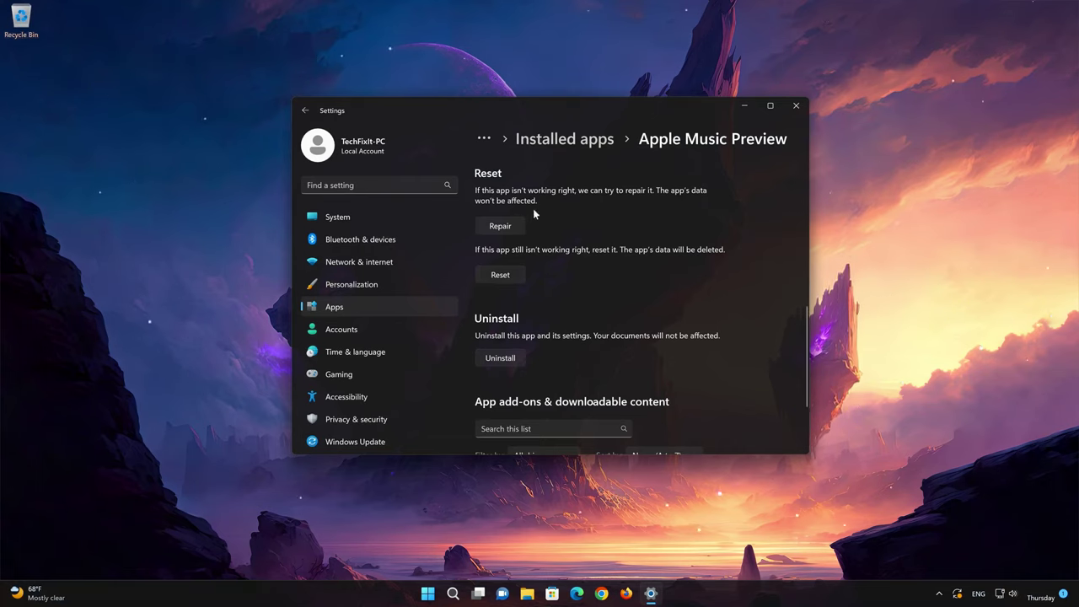
click(504, 229)
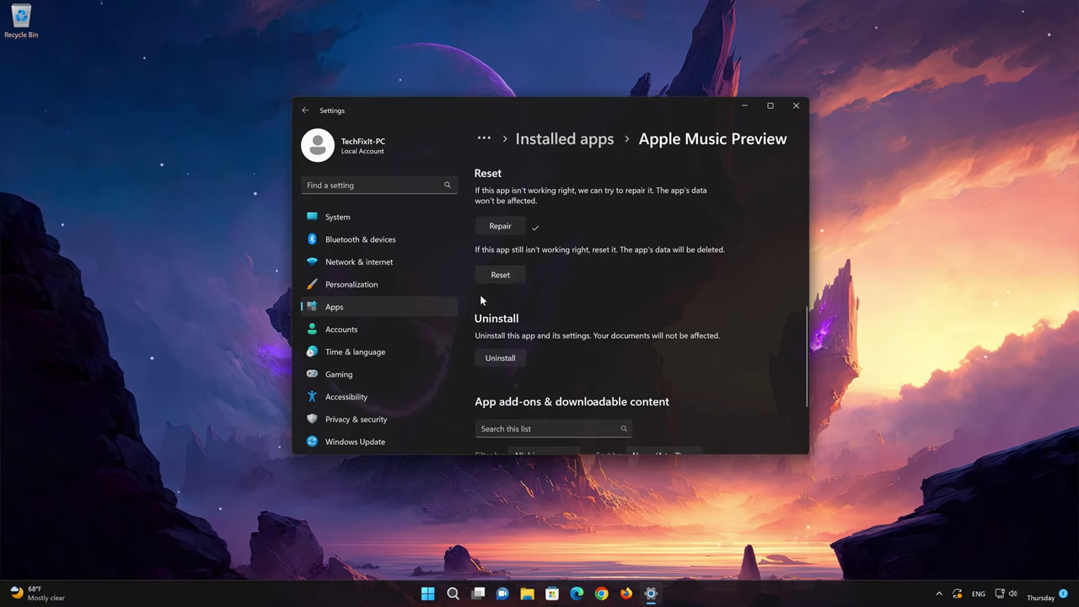
click(498, 276)
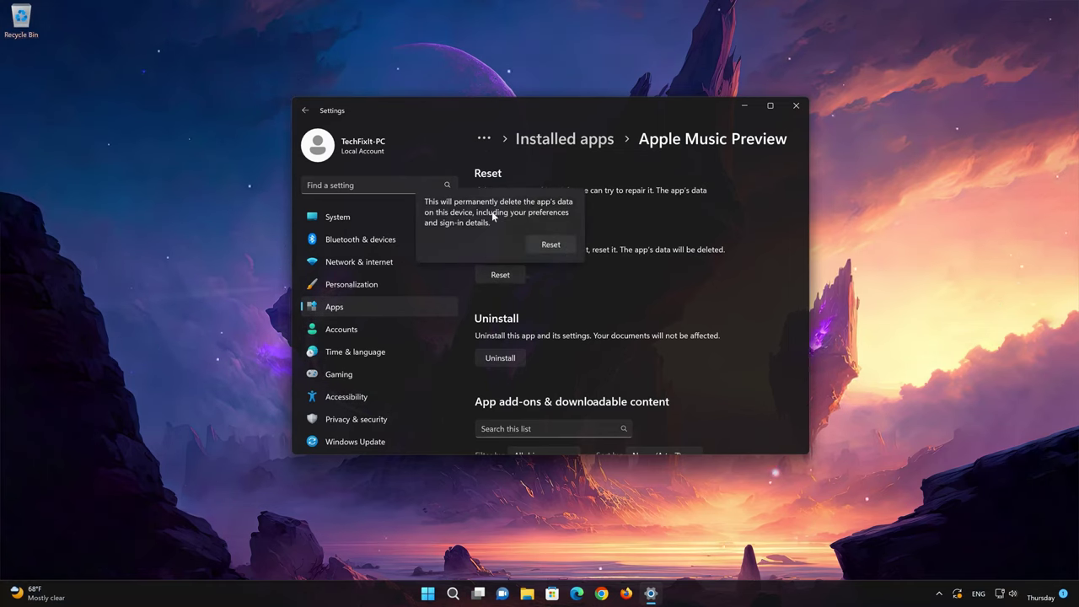
click(550, 245)
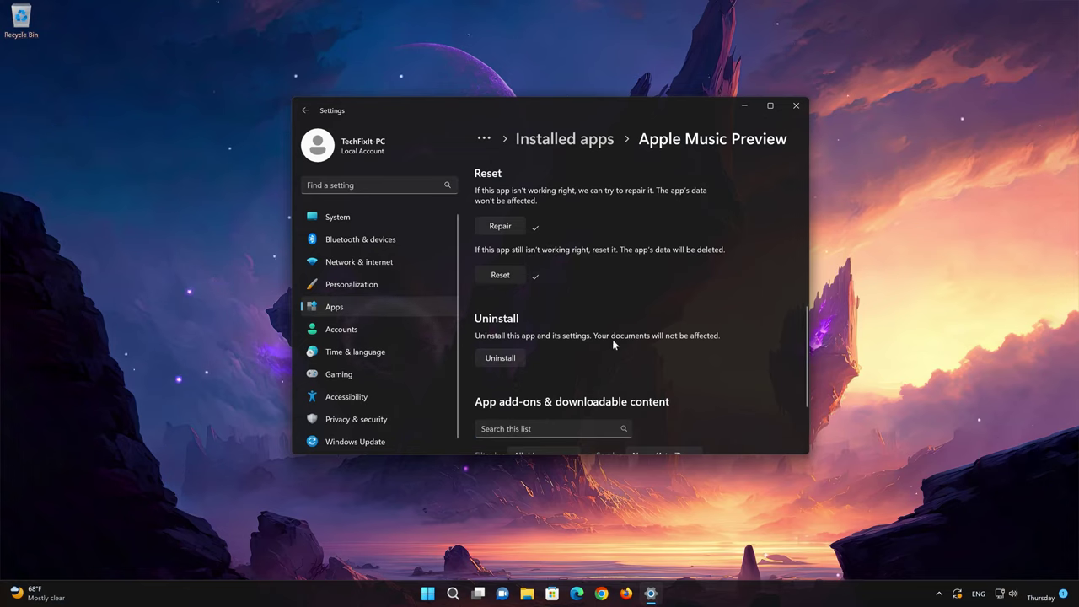
- Uninstall Apple Music Preview, confirming the prompt, and close the Settings window
click(499, 358)
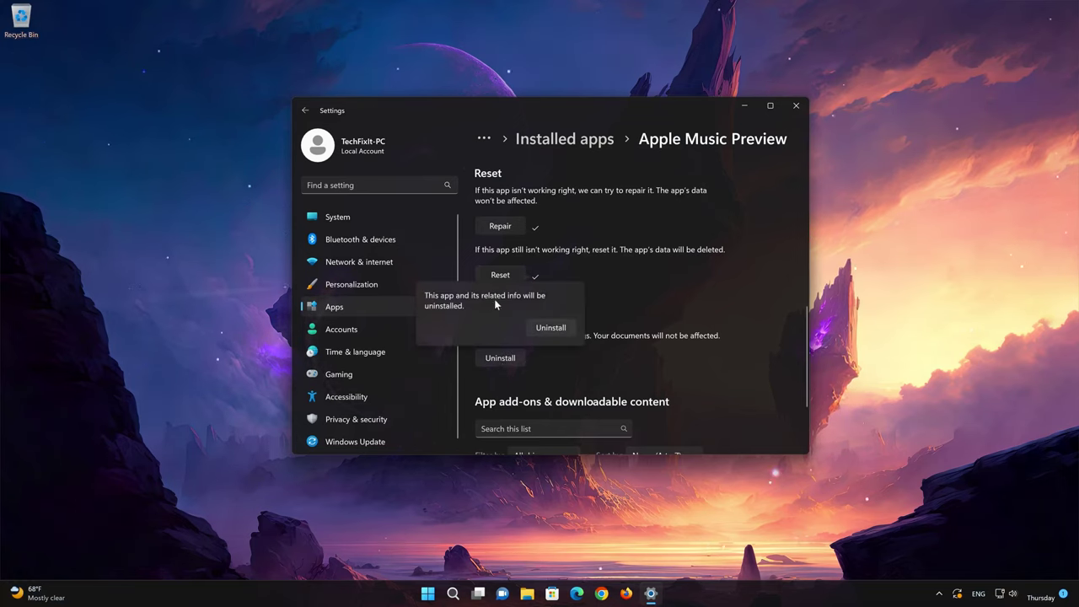
click(556, 334)
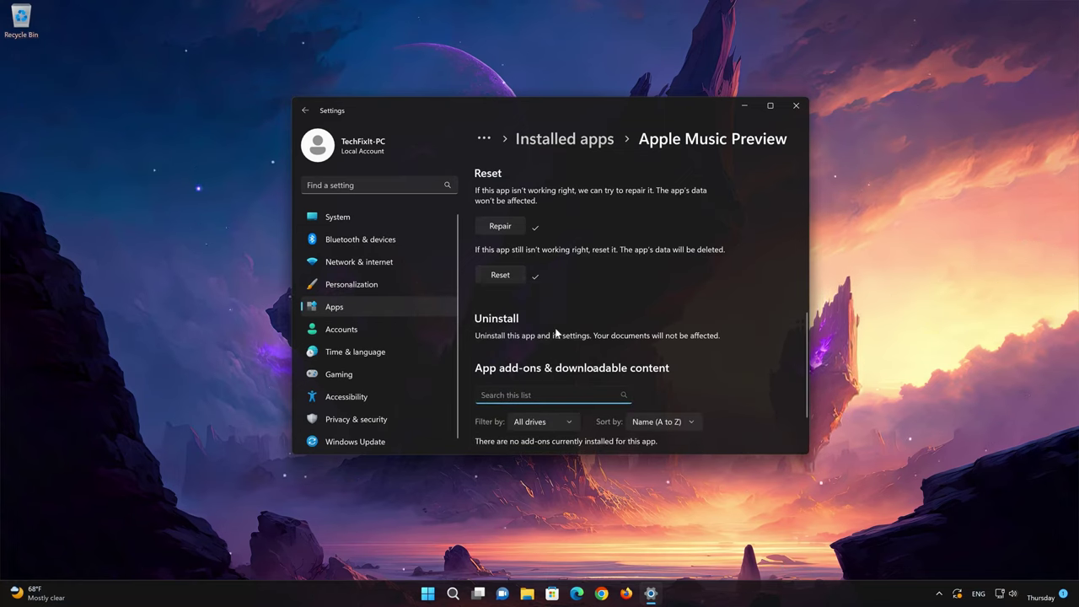
click(797, 105)
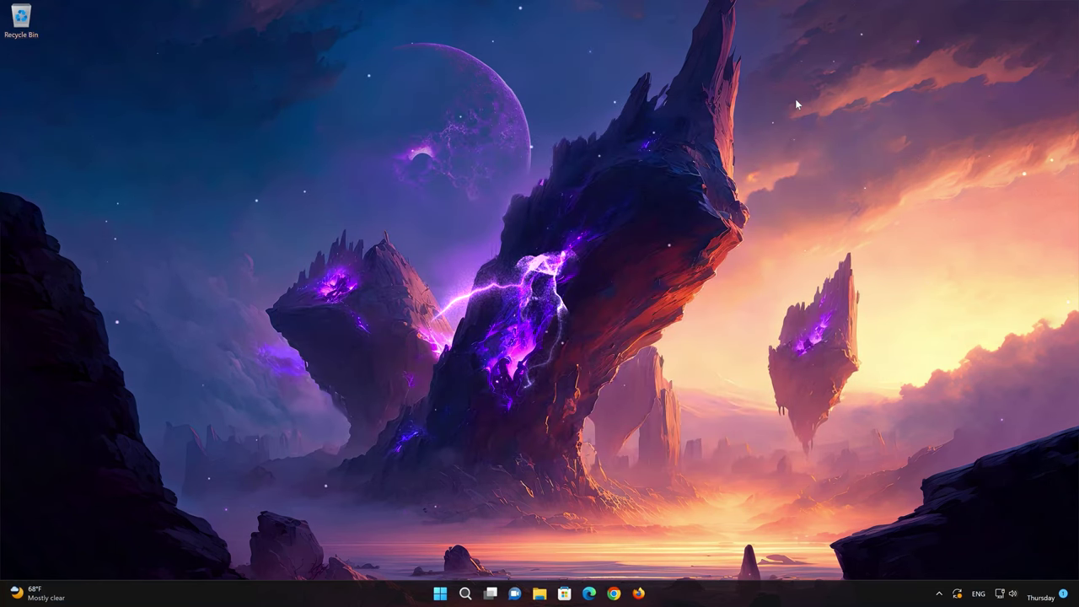
- Search Microsoft Store for 'apple music' and open the Apple Music Preview product page
click(567, 593)
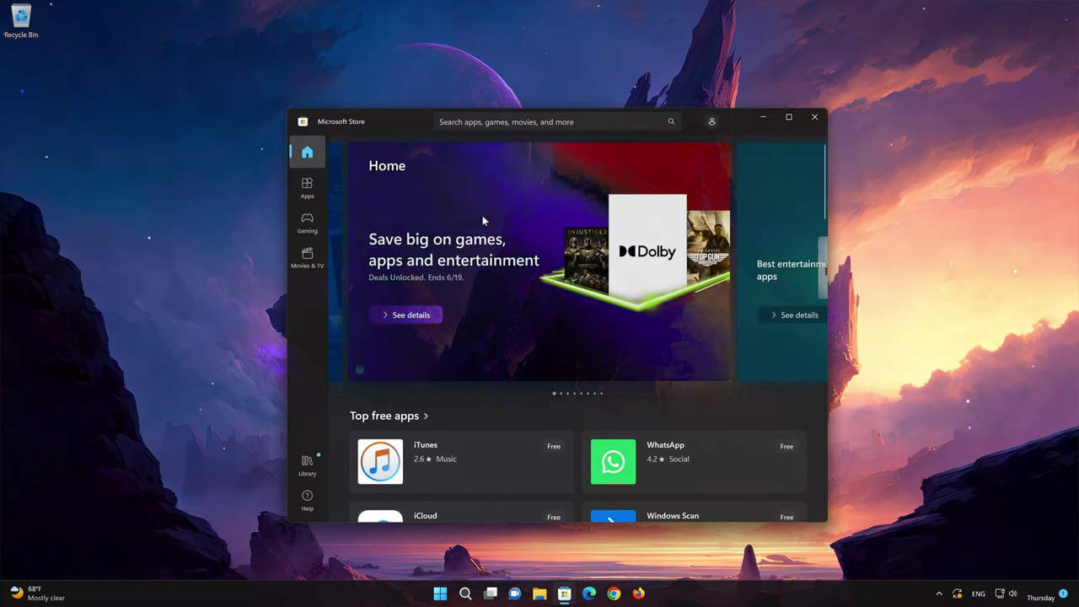
click(440, 122)
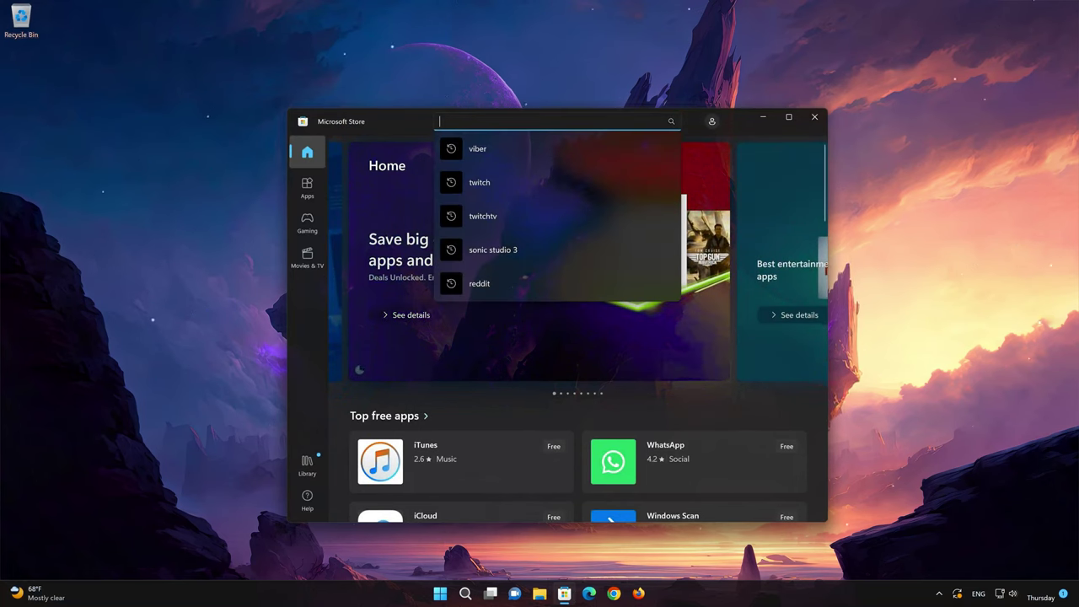
text(apple m)
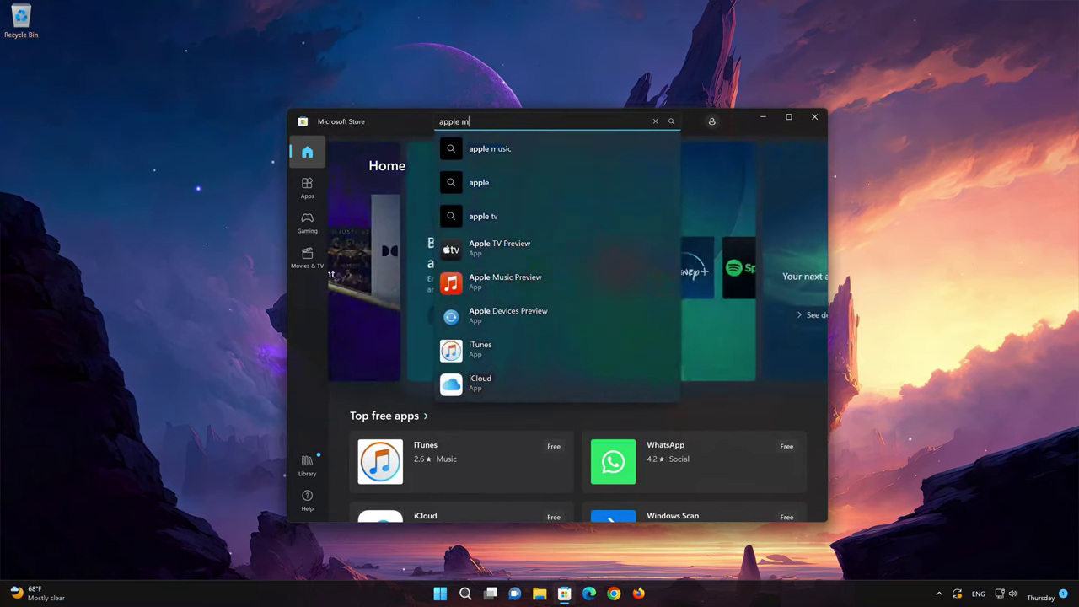
text(usic)
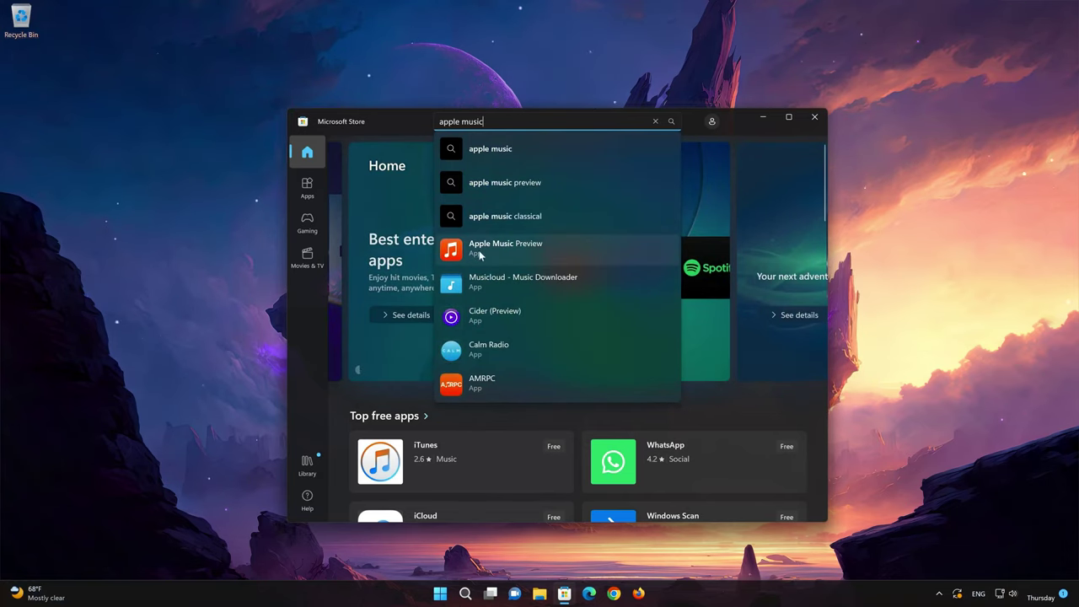
click(487, 251)
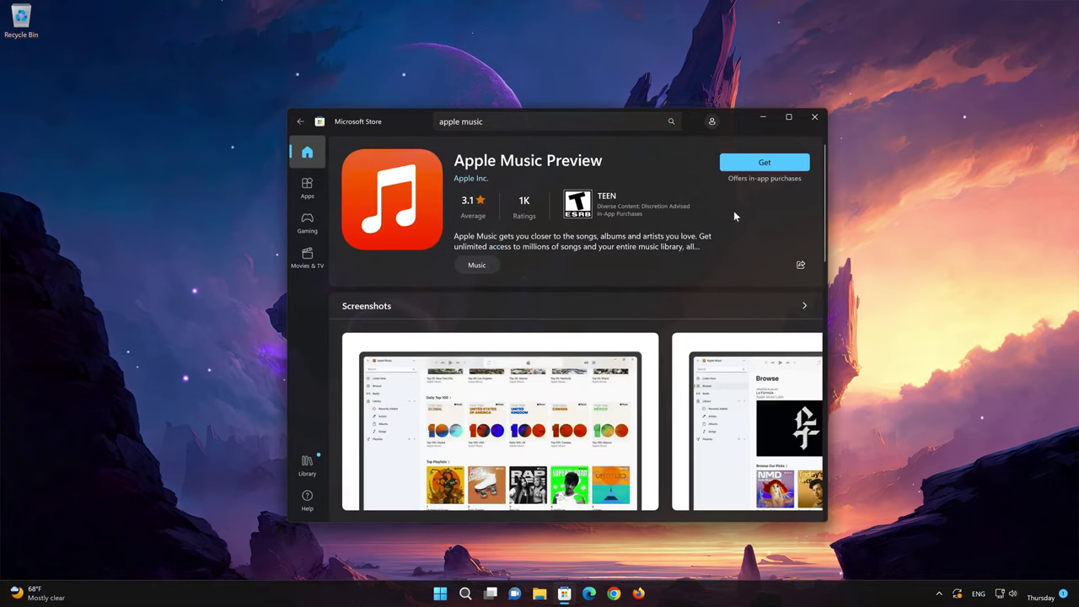
- Get Apple Music Preview from its Store page and let it download and install
click(779, 163)
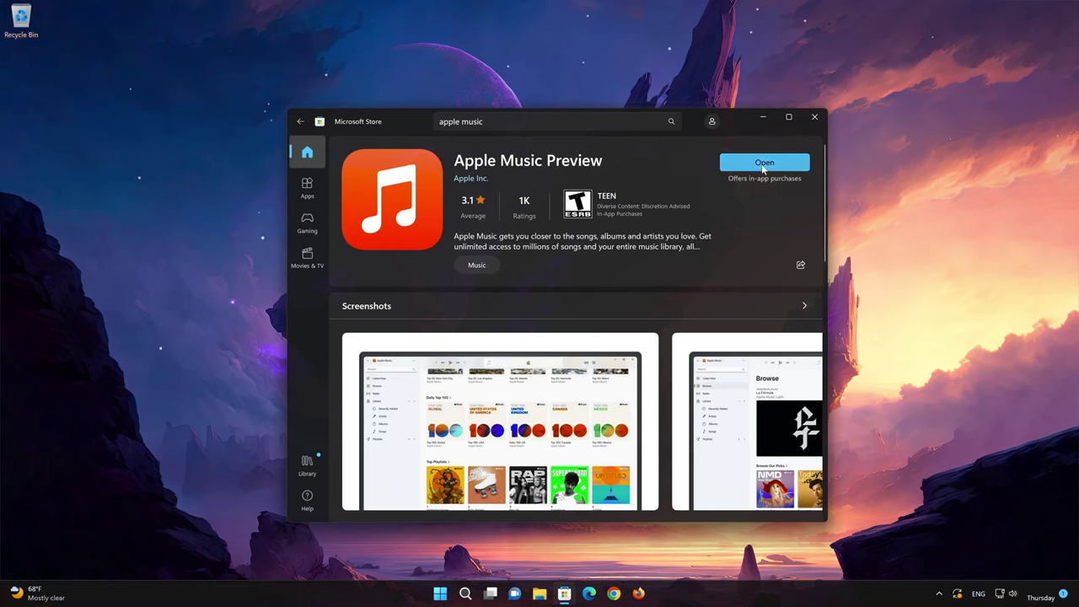
- Launch Apple Music from the Store, continue past the Preview notice and agree to the licence
click(763, 165)
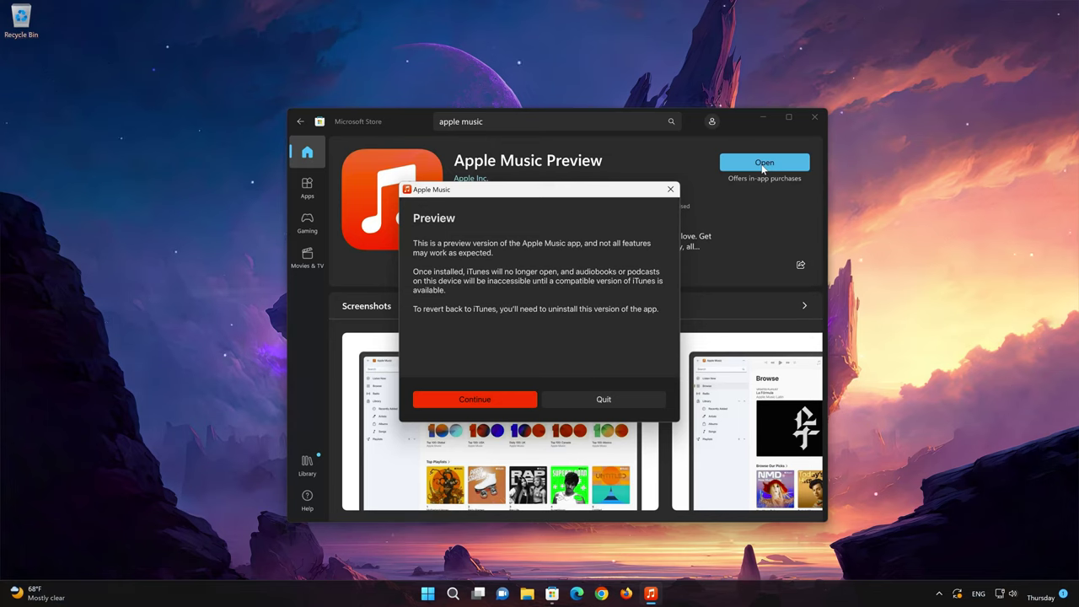
click(477, 399)
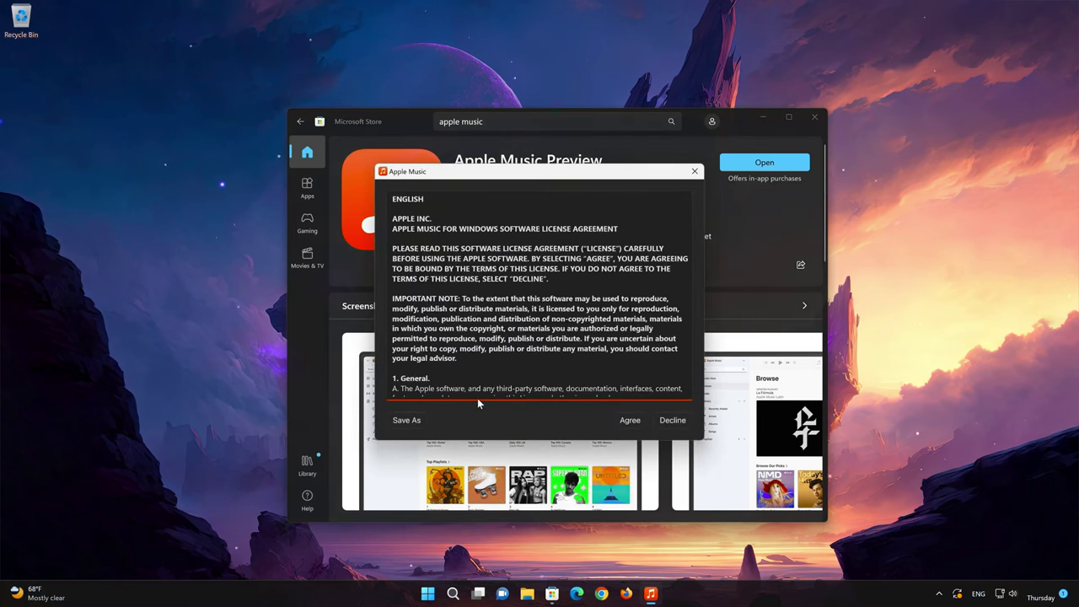
click(633, 420)
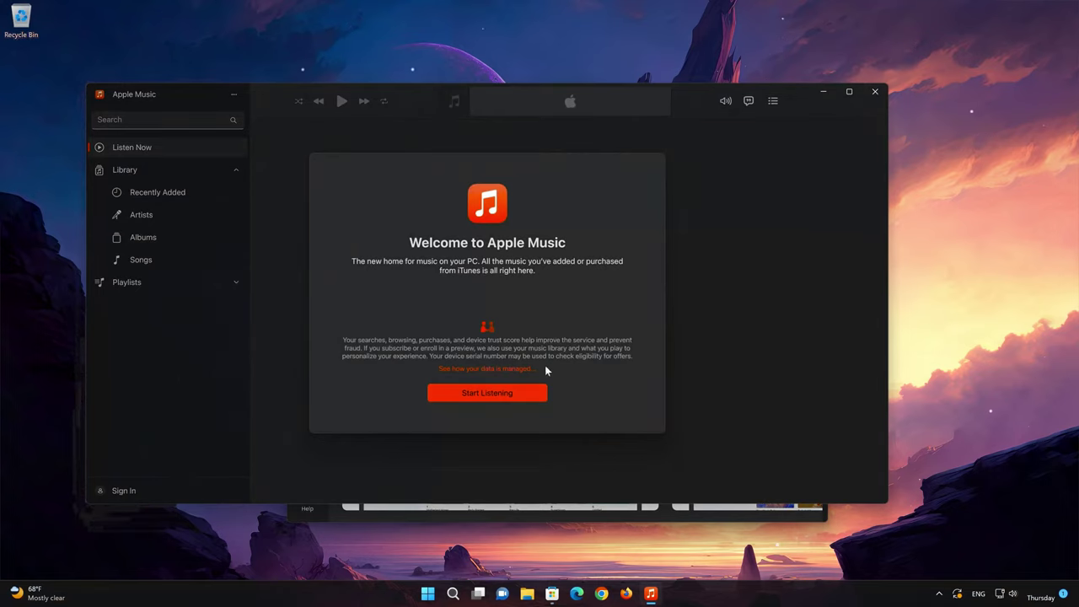
- Start listening to reach Listen Now, cancel the Apple account sign-in, and close Apple Music
click(499, 396)
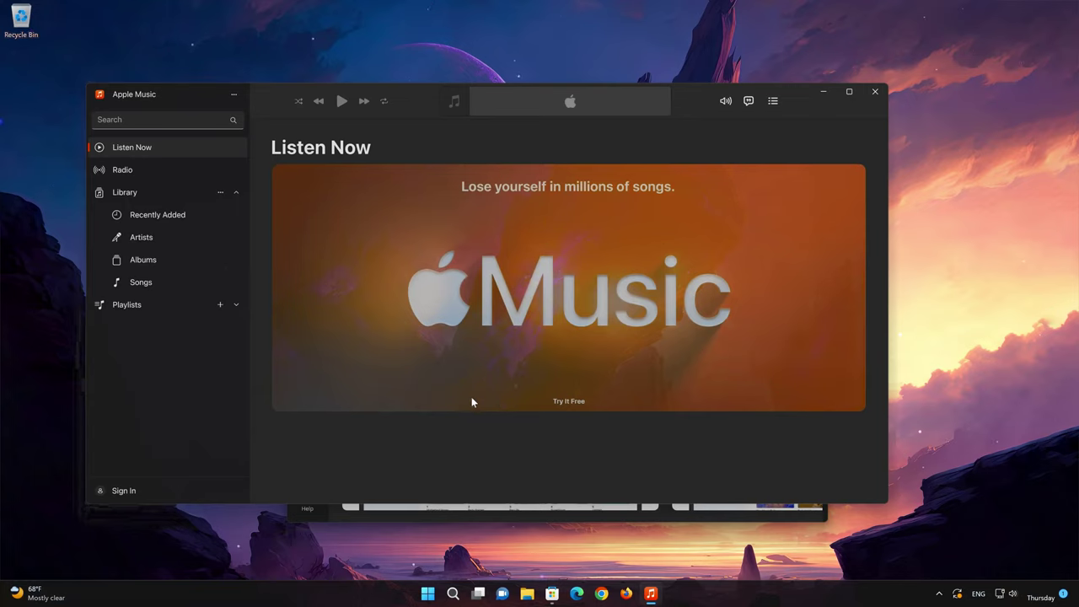
click(135, 492)
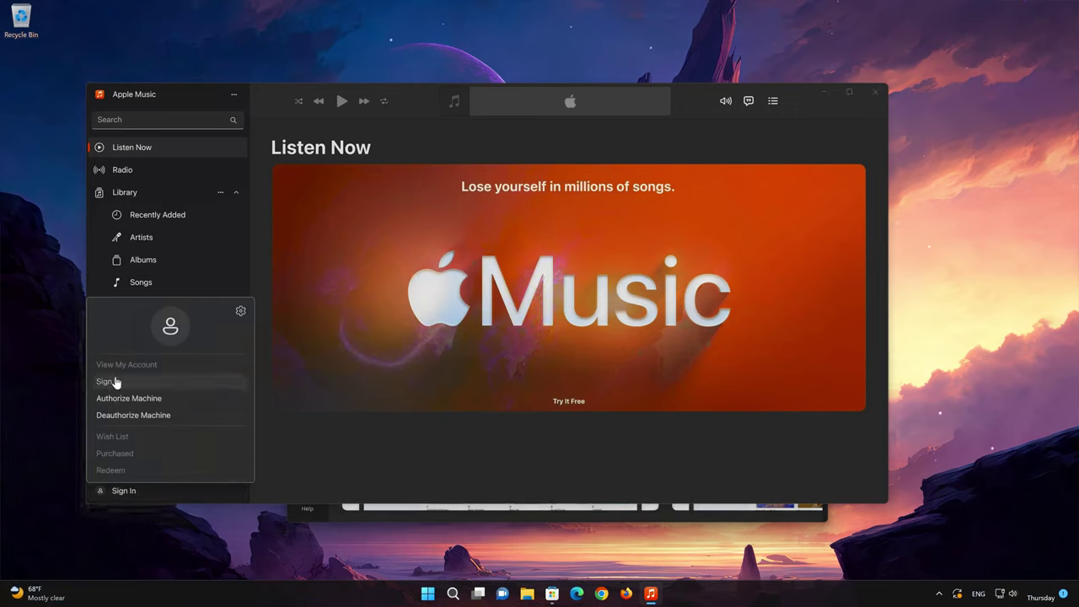
click(105, 381)
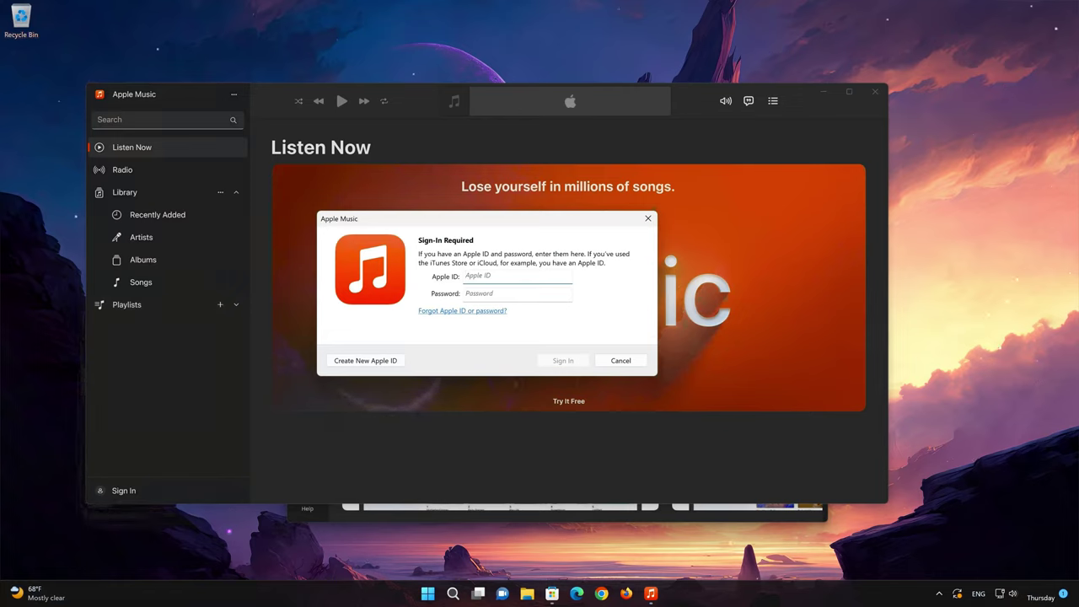
click(643, 219)
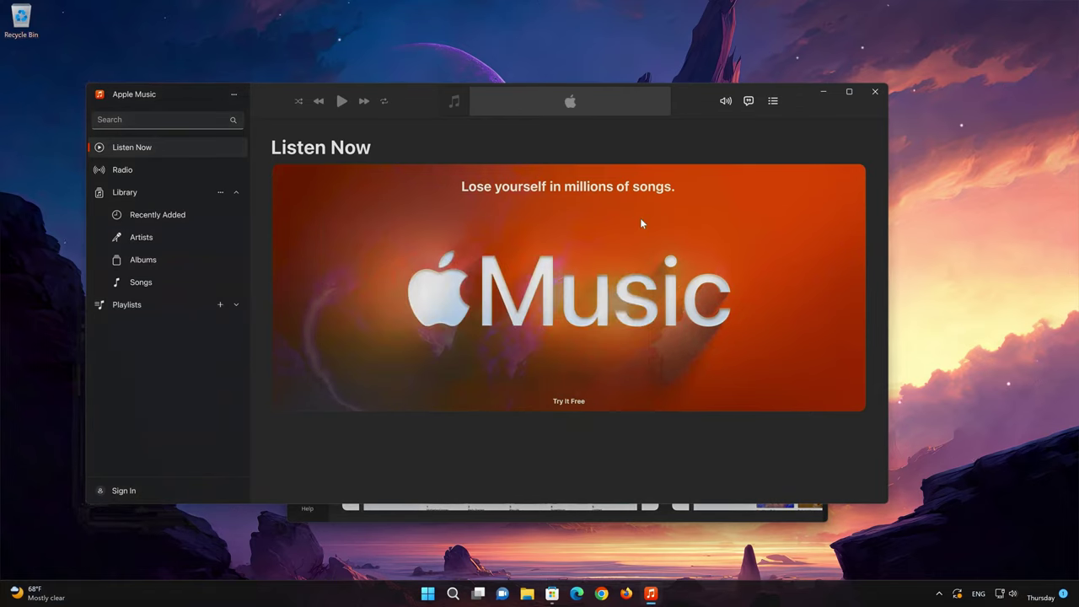
click(880, 92)
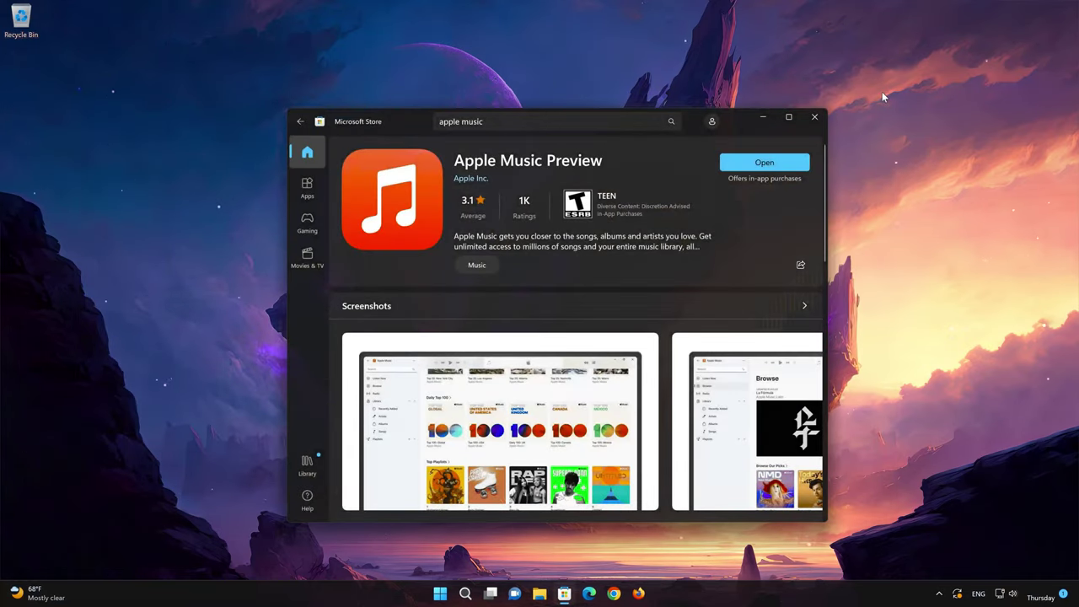
- View Apple Music Preview's screenshots 1 and 2 enlarged, then close Microsoft Store
click(577, 361)
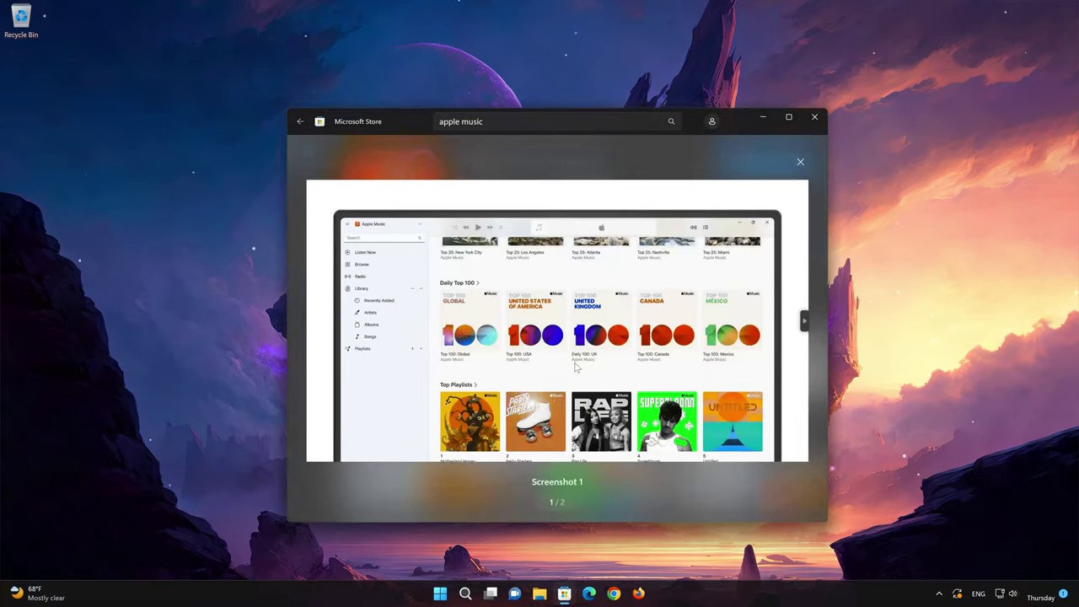
click(805, 322)
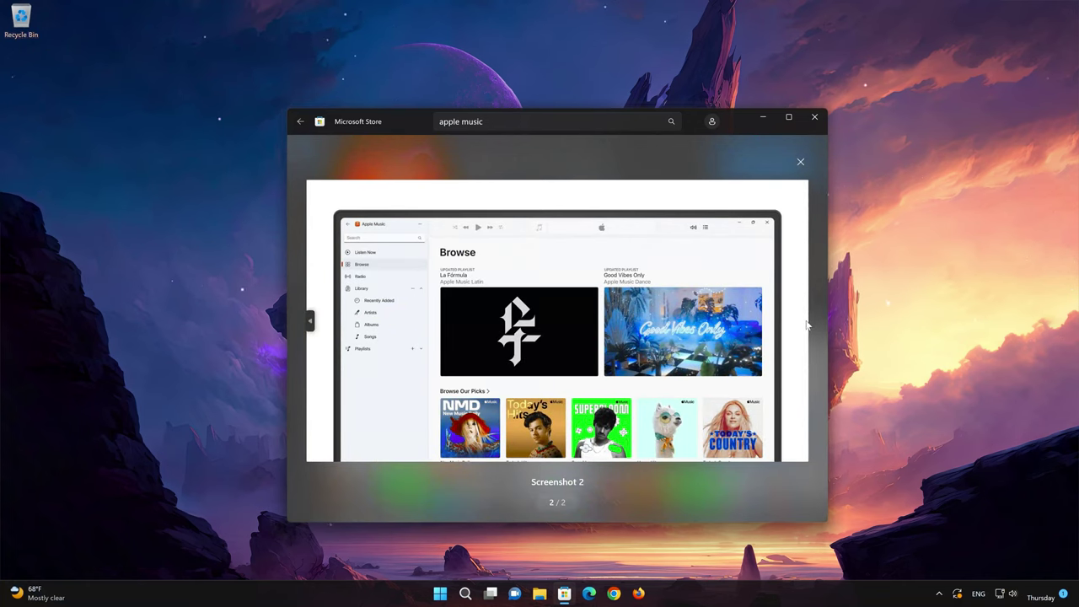
click(816, 117)
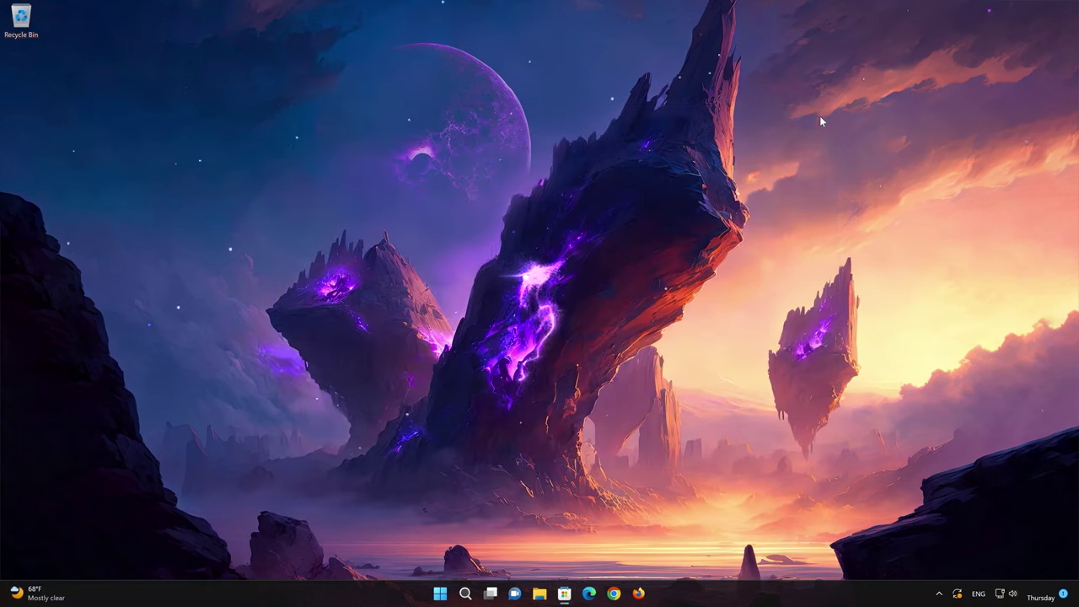